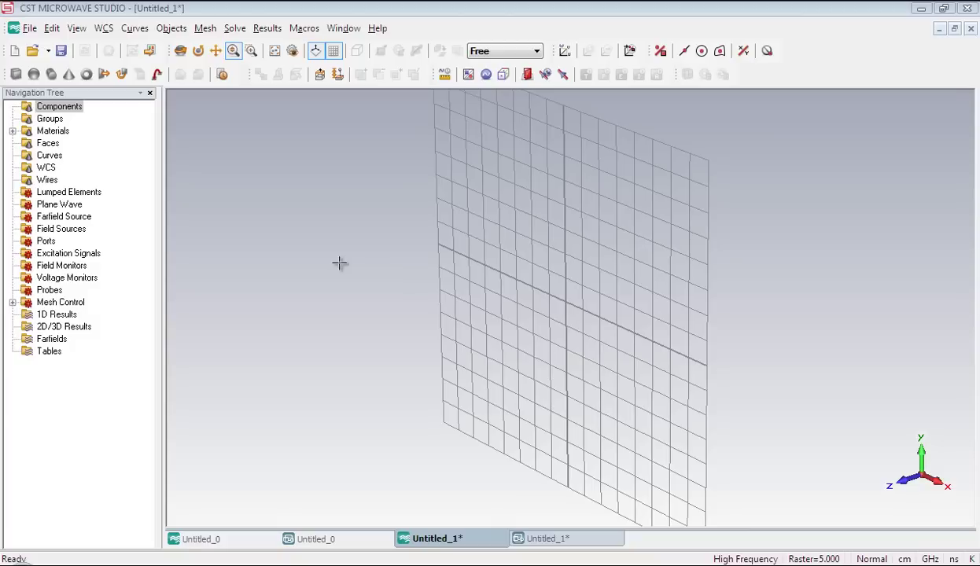
Step: Turn on the local working coordinate system from the WCS menu
{"action": "left_click", "coordinate": [101, 29]}
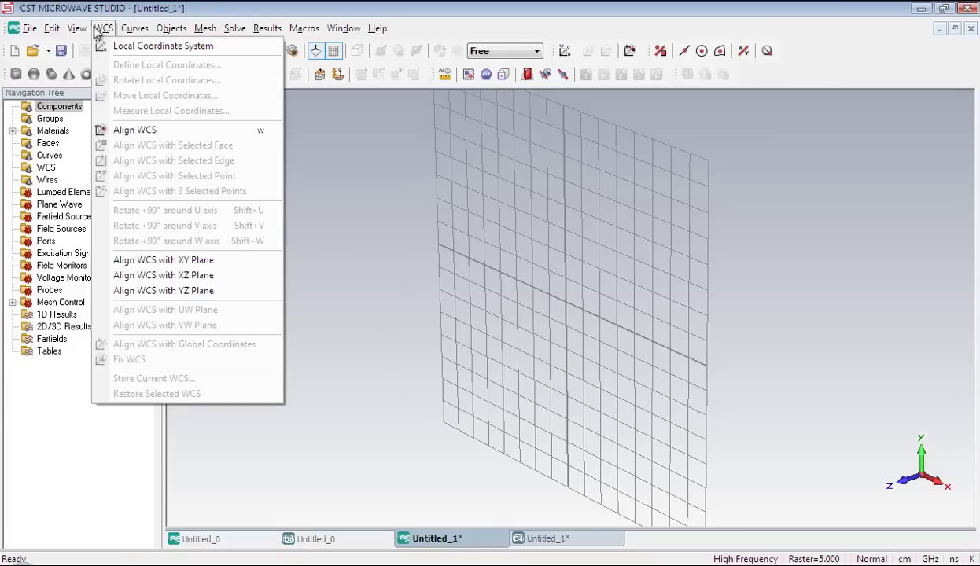
{"action": "left_click", "coordinate": [110, 45]}
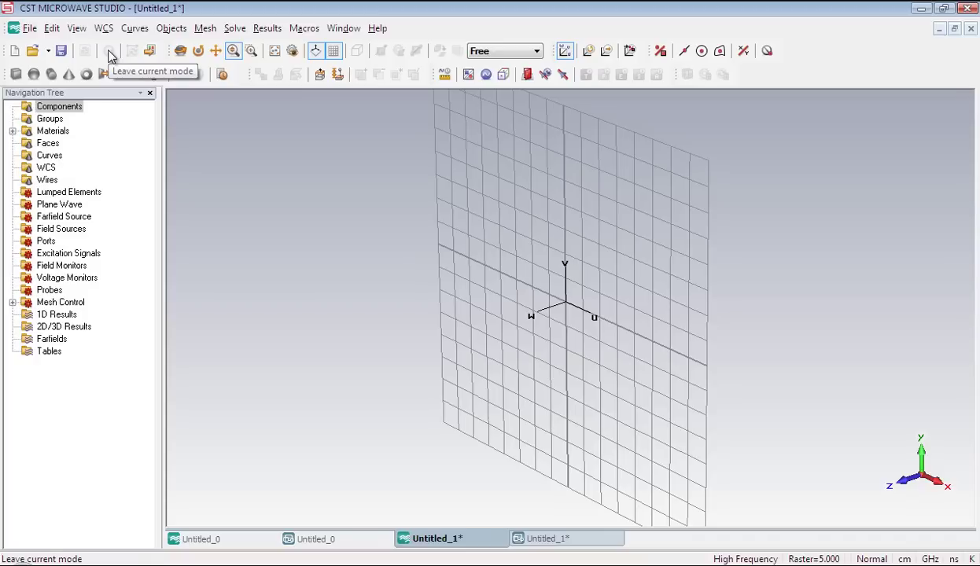
Step: Leave the current mode and change the project Dimensions unit to mm in Units
{"action": "left_click", "coordinate": [109, 53]}
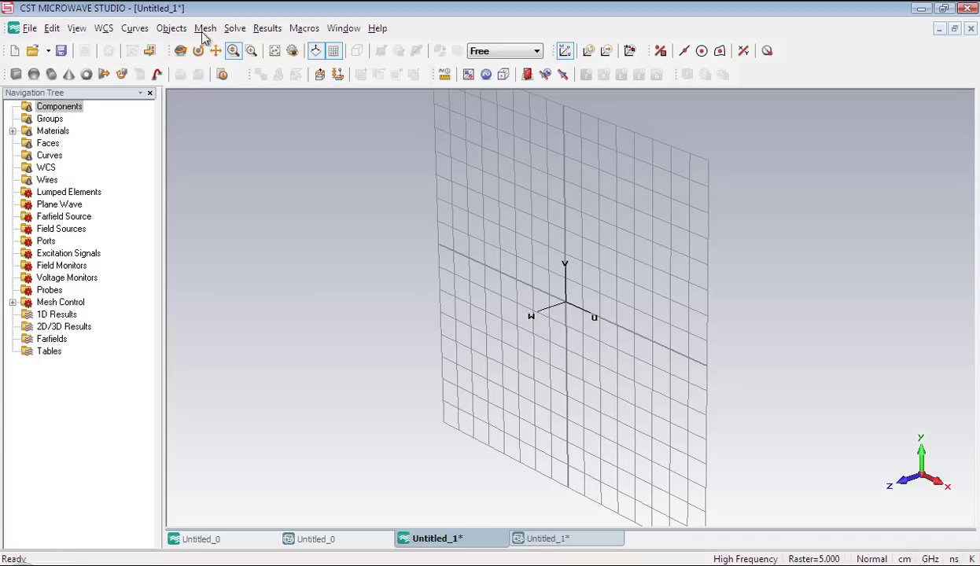
{"action": "left_click", "coordinate": [241, 35]}
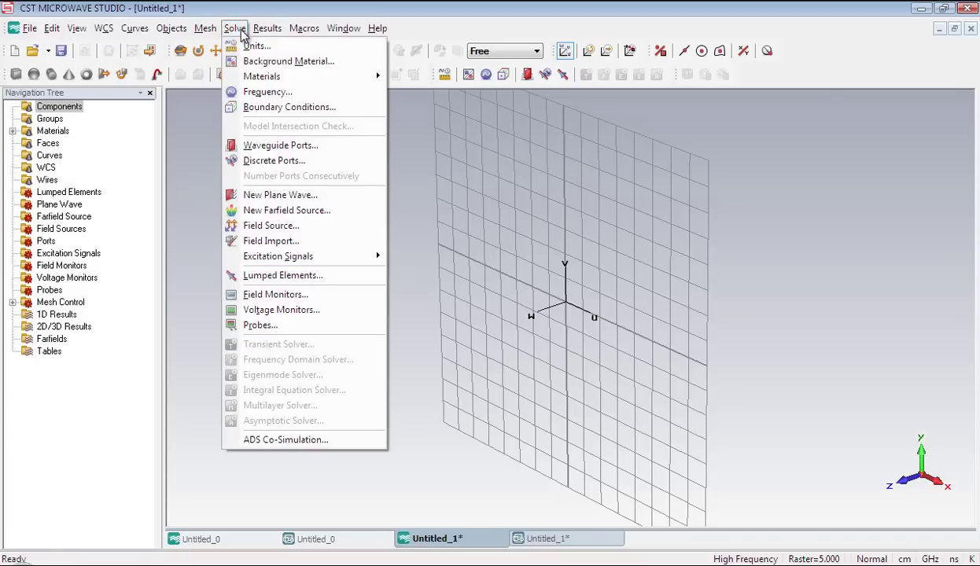
{"action": "left_click", "coordinate": [253, 46]}
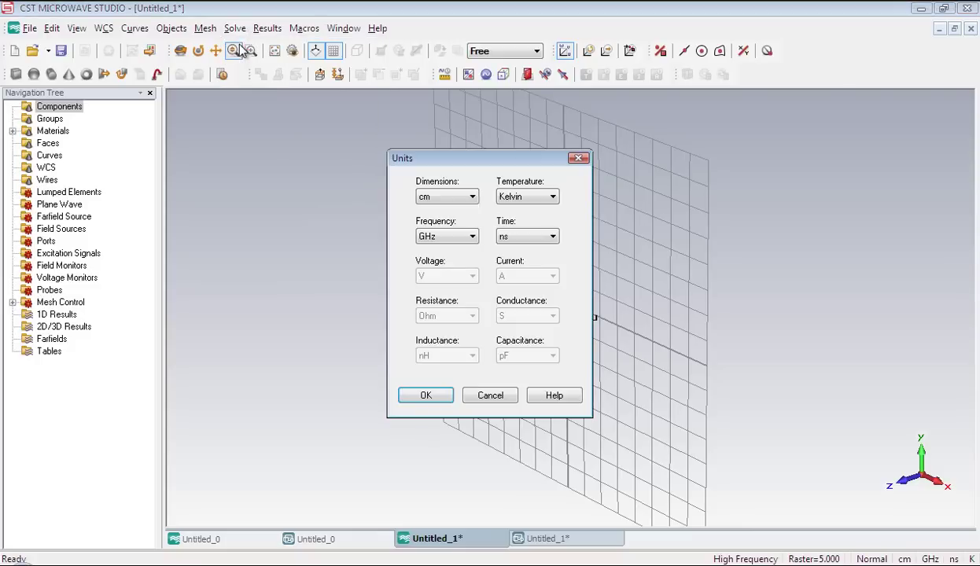
{"action": "left_click", "coordinate": [435, 199]}
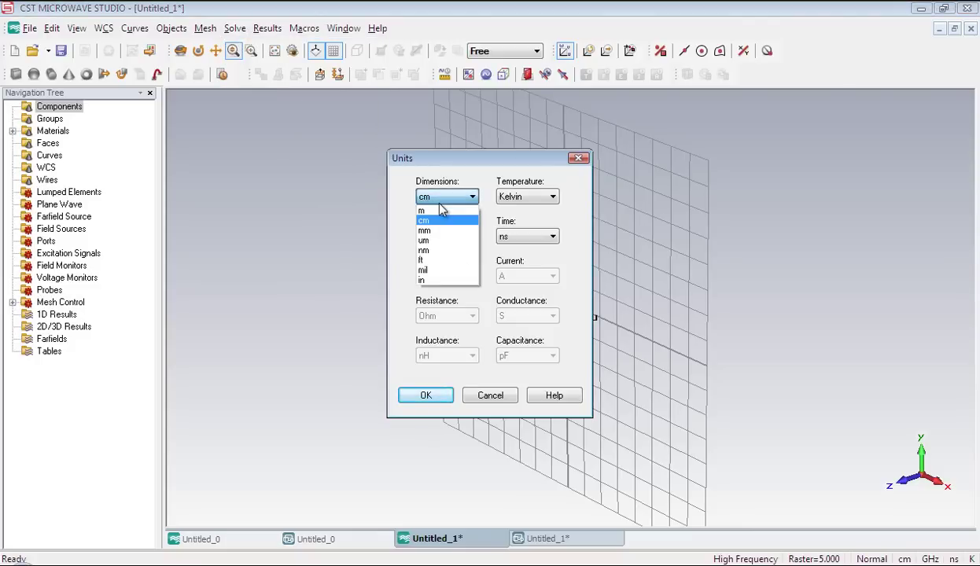
{"action": "left_click", "coordinate": [429, 232]}
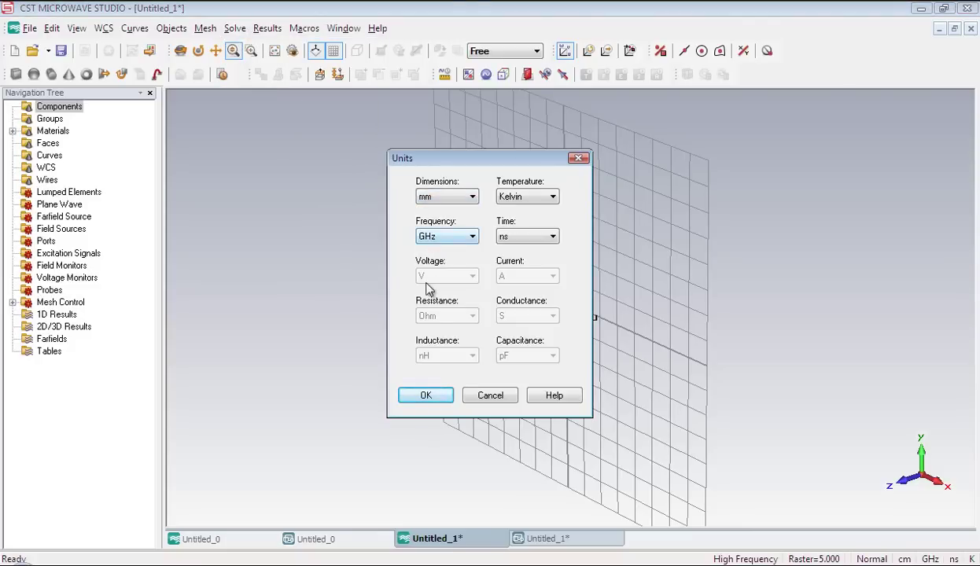
{"action": "left_click", "coordinate": [410, 396]}
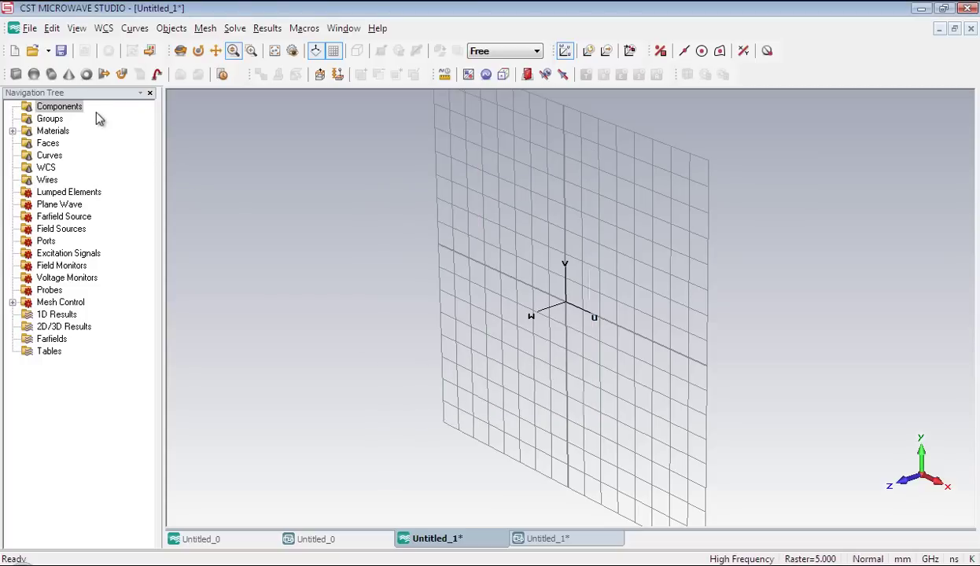
Step: Start a cylinder numerically with outer radius 30 and Wmin 1
{"action": "left_click", "coordinate": [51, 75]}
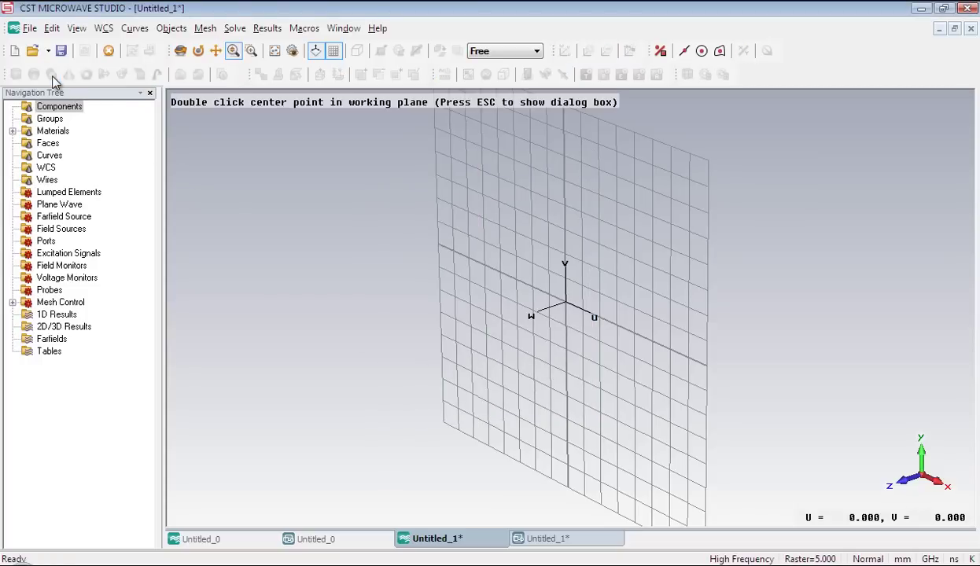
{"action": "key", "text": "Escape"}
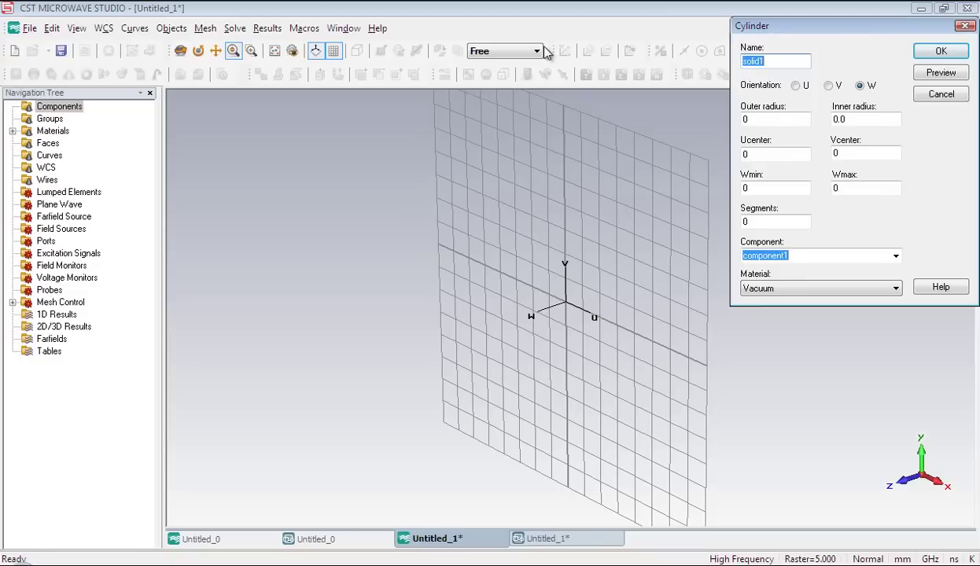
{"action": "left_click", "coordinate": [743, 119]}
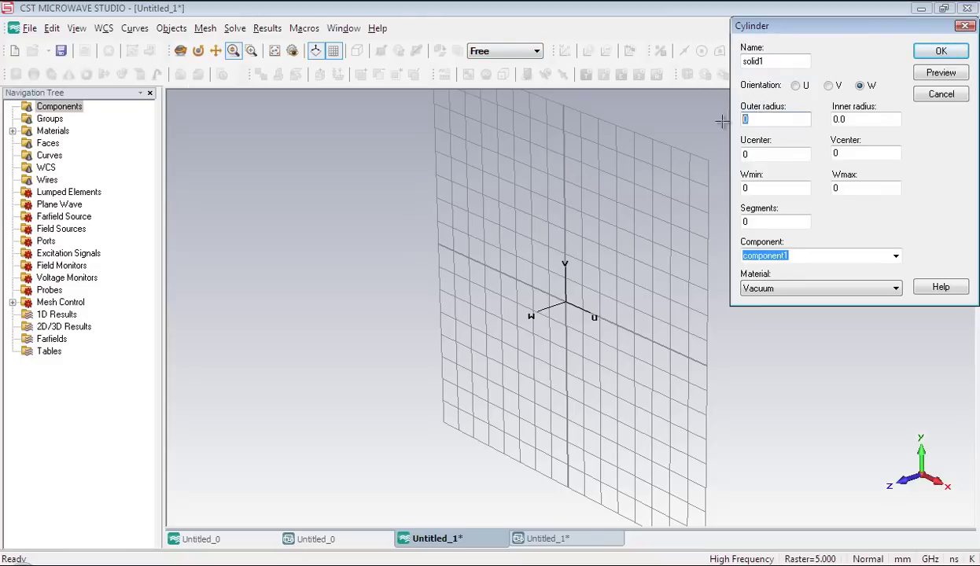
{"action": "type", "text": "30"}
{"action": "left_click", "coordinate": [746, 188]}
{"action": "type", "text": "1"}
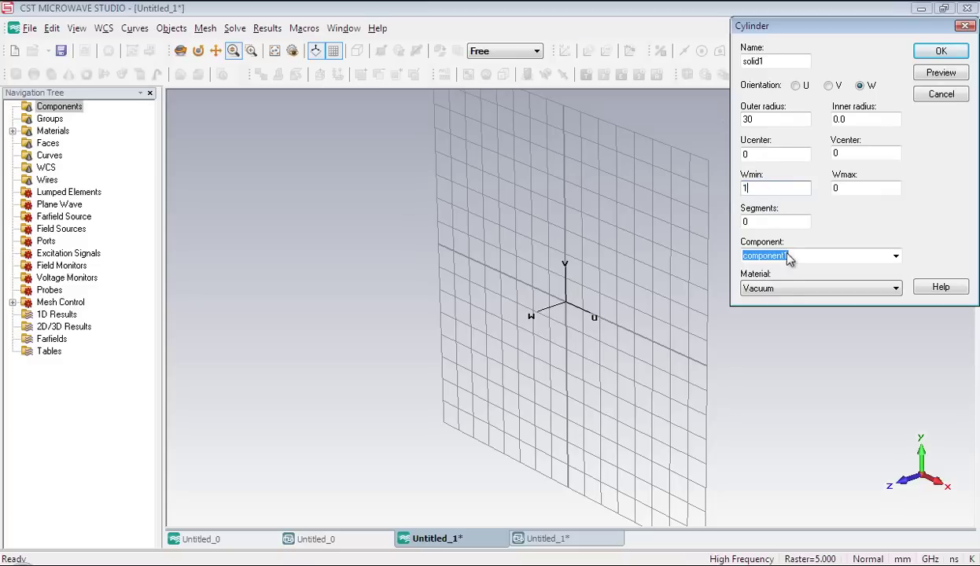
Step: Load Copper (annealed) from the material library and create the cylinder as the ground disc
{"action": "left_click", "coordinate": [784, 289]}
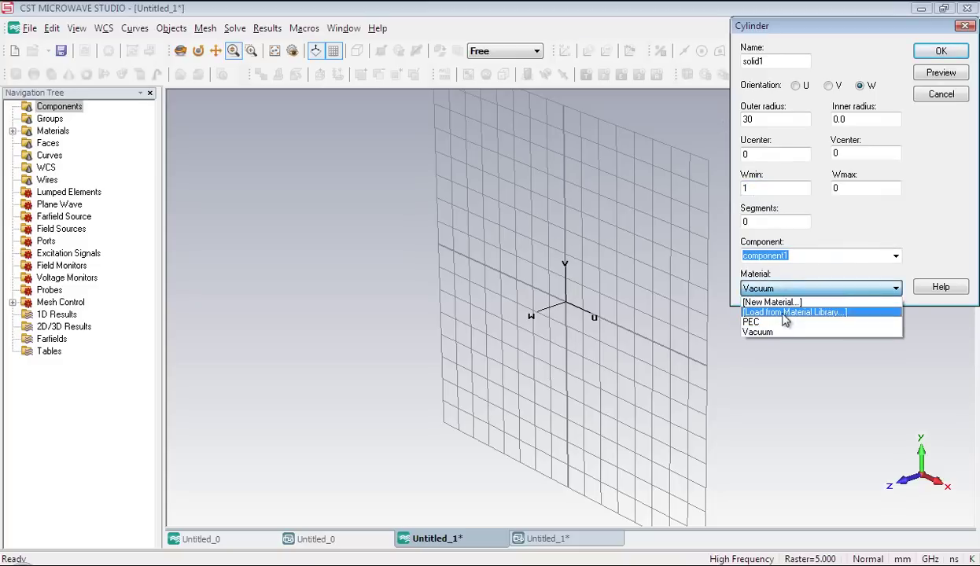
{"action": "left_click", "coordinate": [766, 309]}
{"action": "key", "text": "c"}
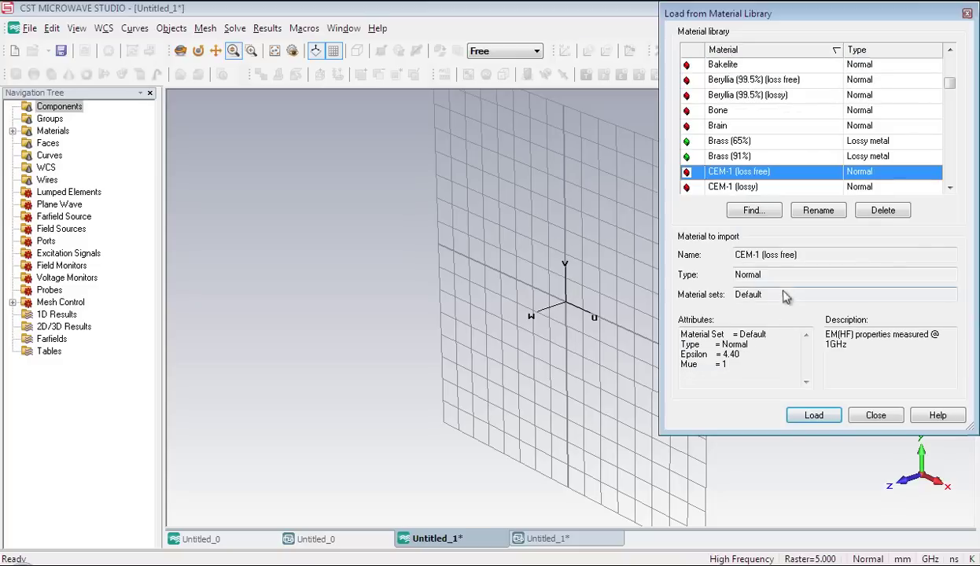
{"action": "scroll", "coordinate": [736, 153], "scroll_direction": "down", "scroll_amount": 1}
{"action": "scroll", "coordinate": [756, 152], "scroll_direction": "down", "scroll_amount": 1}
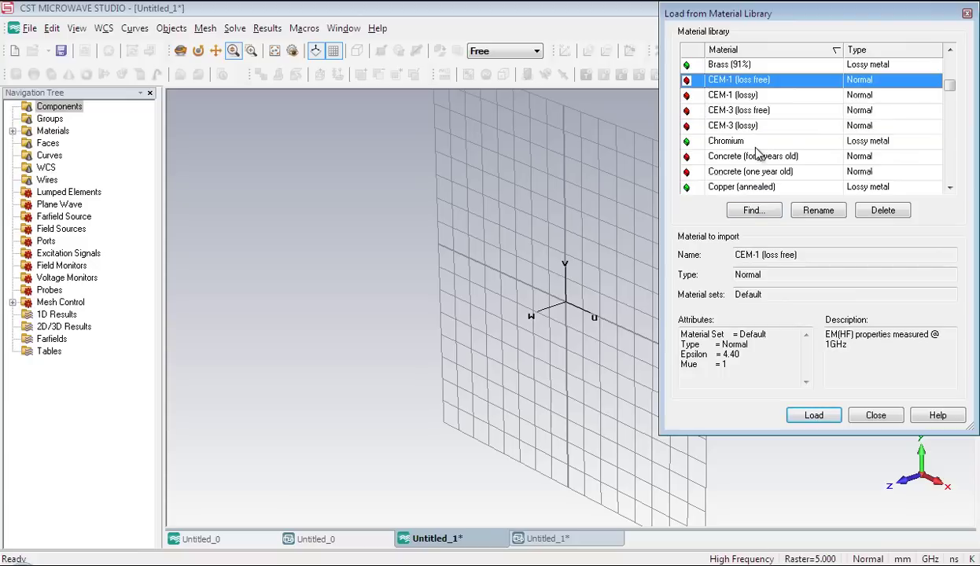
{"action": "left_click", "coordinate": [745, 187]}
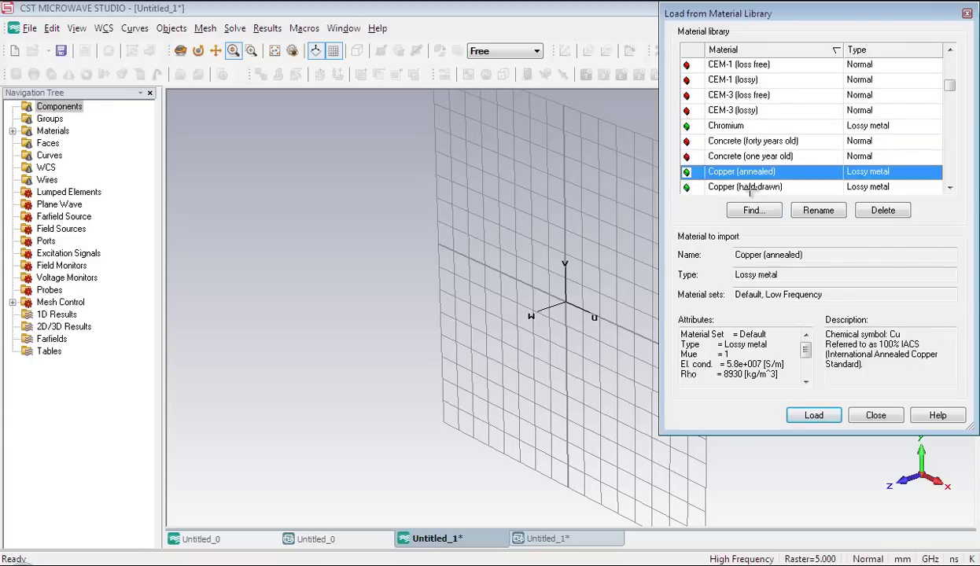
{"action": "left_click", "coordinate": [795, 419]}
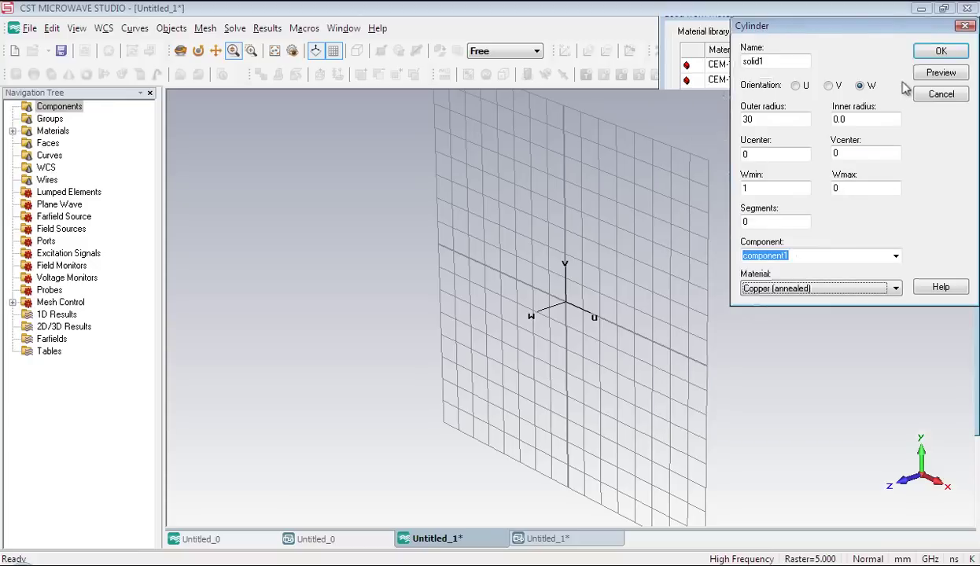
{"action": "left_click", "coordinate": [941, 53]}
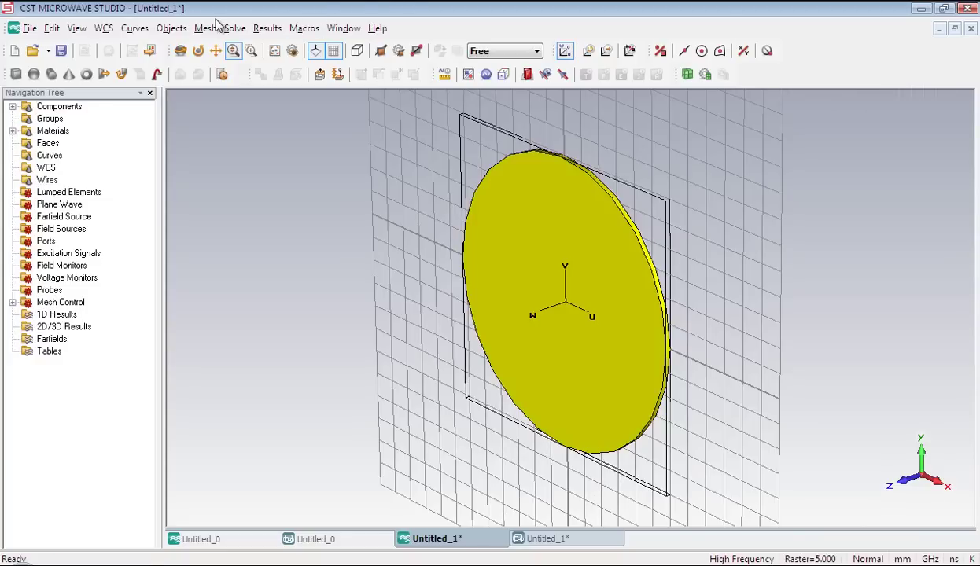
Step: Launch the Linear Spiral Coil macro from Macros > Construct > Coils
{"action": "left_click", "coordinate": [303, 28]}
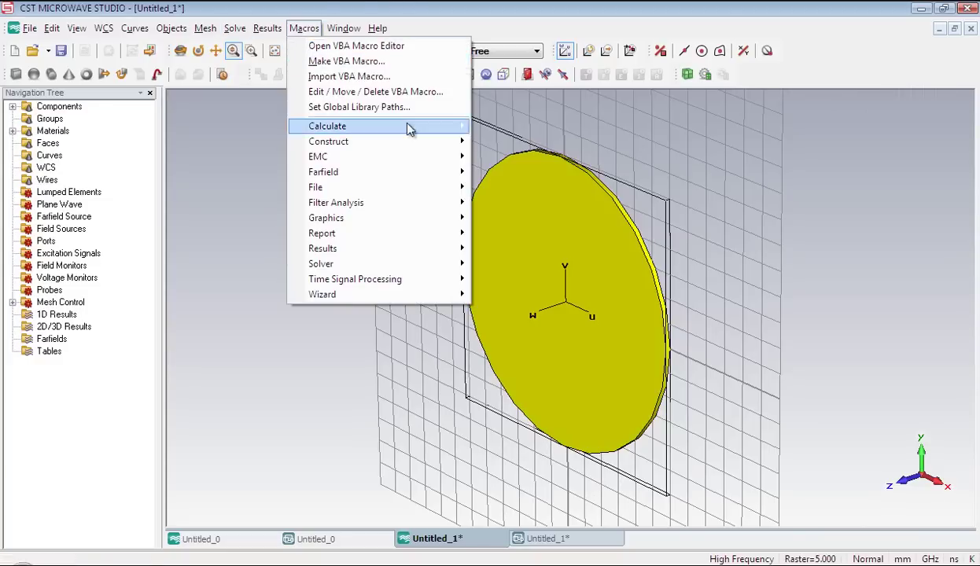
{"action": "mouse_move", "coordinate": [460, 150]}
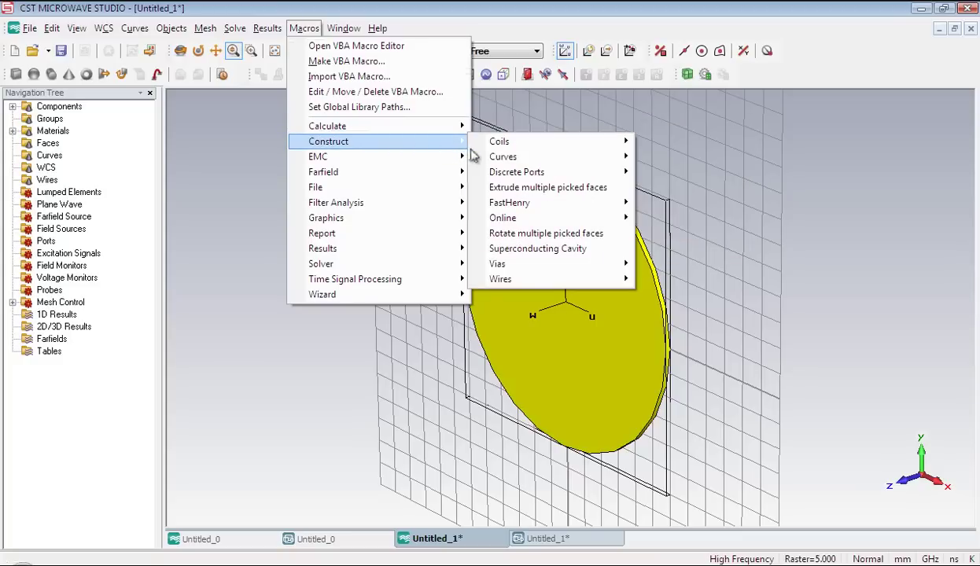
{"action": "mouse_move", "coordinate": [523, 141]}
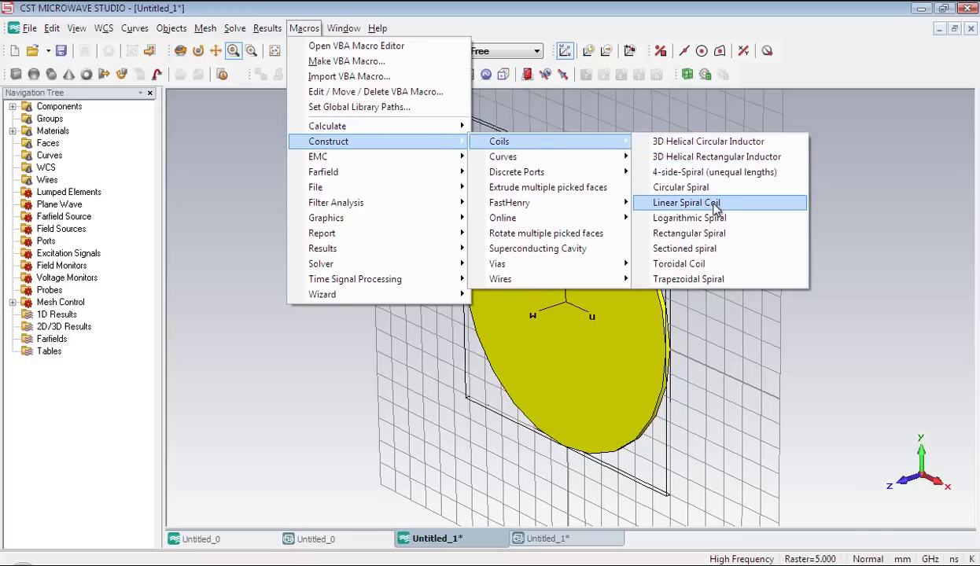
{"action": "left_click", "coordinate": [686, 203]}
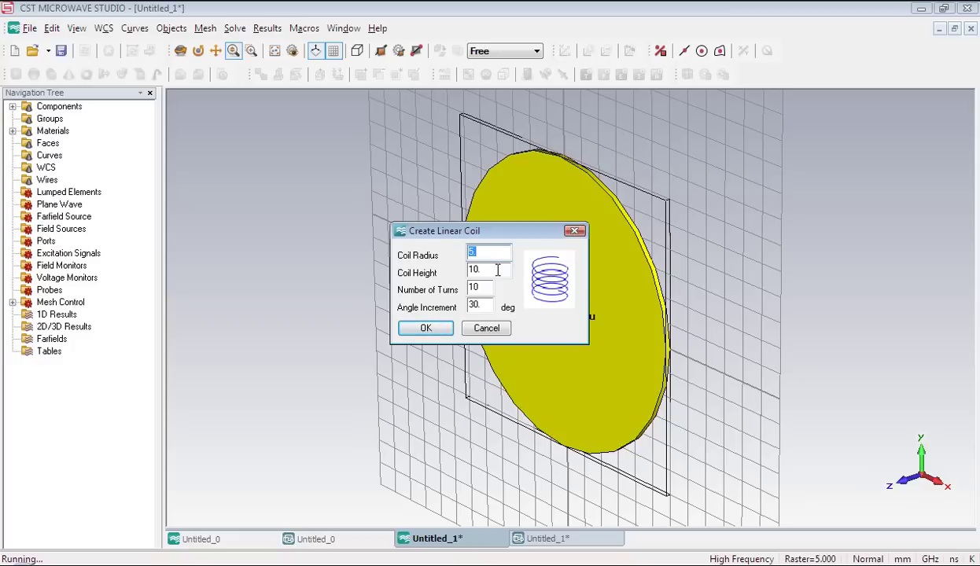
Step: Create the coil with radius 3 and height 40, keeping 10 turns
{"action": "type", "text": "3"}
{"action": "key", "text": "Tab"}
{"action": "type", "text": "40"}
{"action": "left_click", "coordinate": [426, 330]}
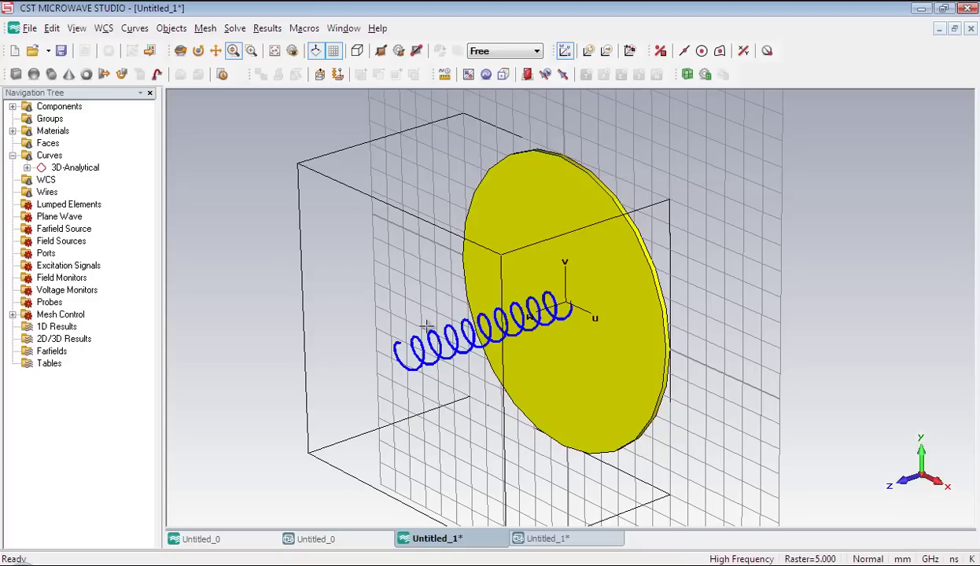
Step: Pick the helix's free end point and align the WCS origin to it
{"action": "left_click", "coordinate": [659, 52]}
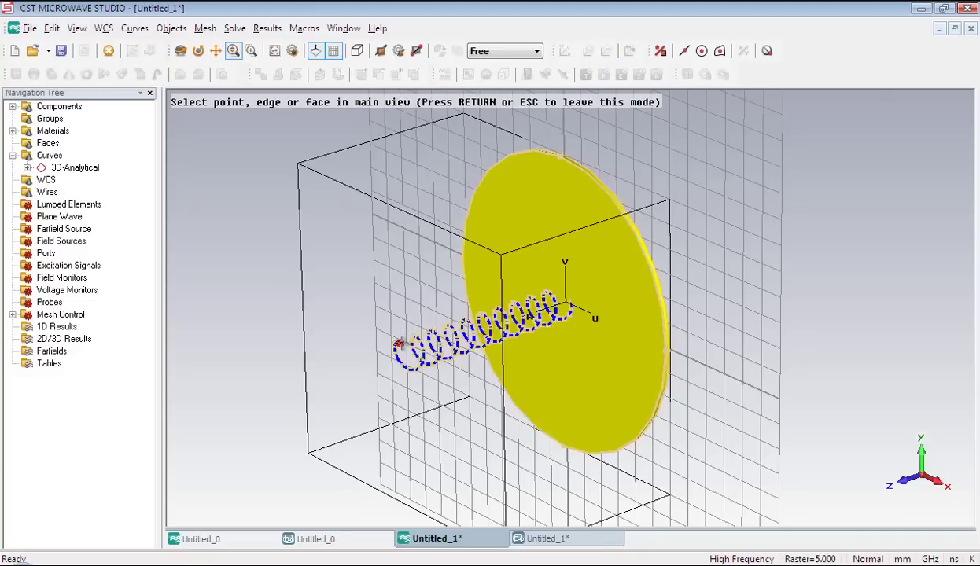
{"action": "double_click", "coordinate": [399, 343]}
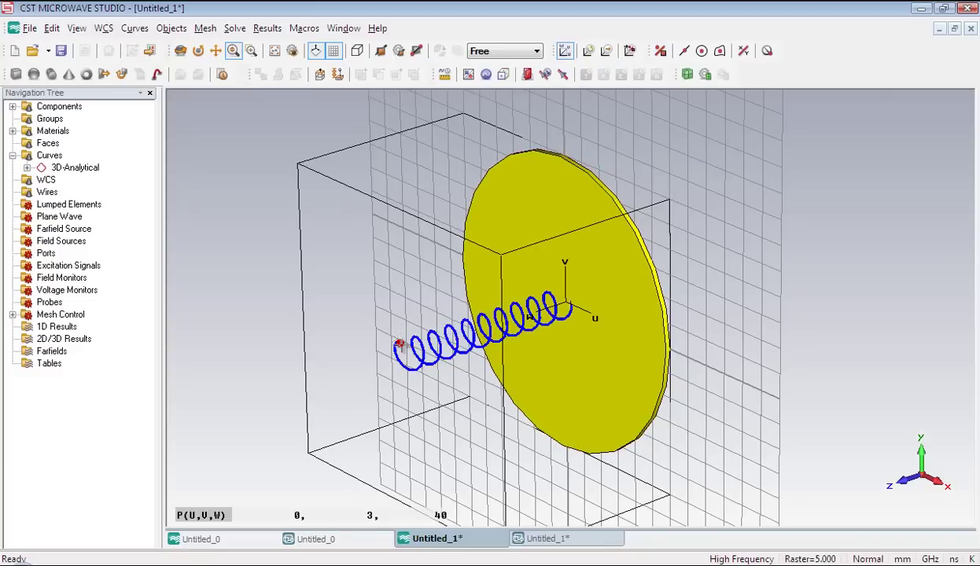
{"action": "left_click", "coordinate": [106, 29]}
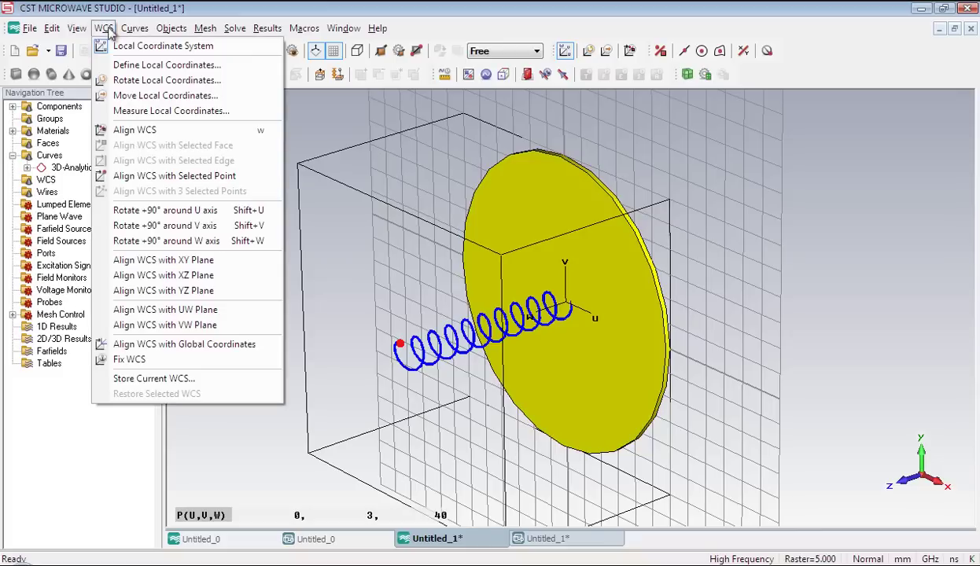
{"action": "left_click", "coordinate": [140, 176]}
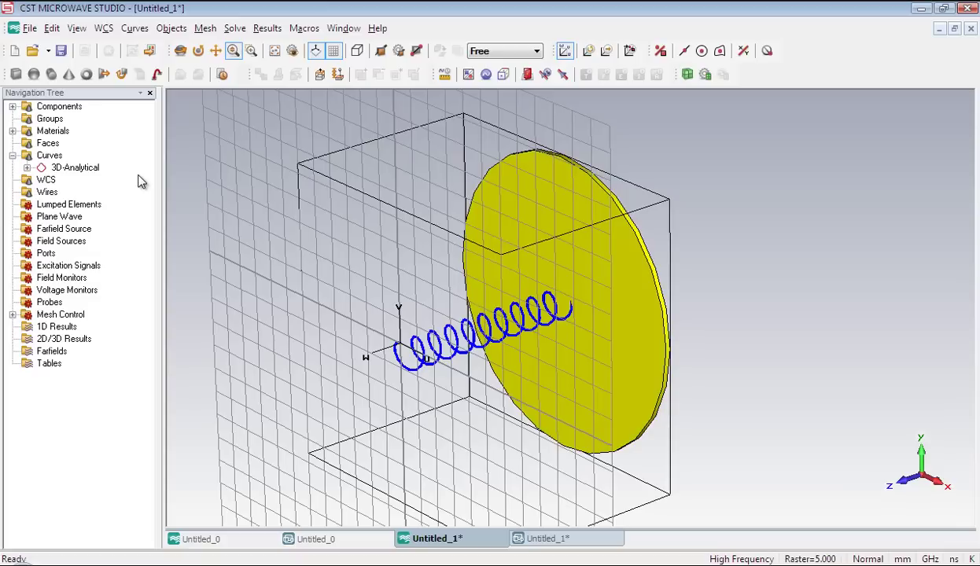
Step: Apply WCS Rotate +90° around V to the coordinate system at the helix end
{"action": "left_click", "coordinate": [102, 27]}
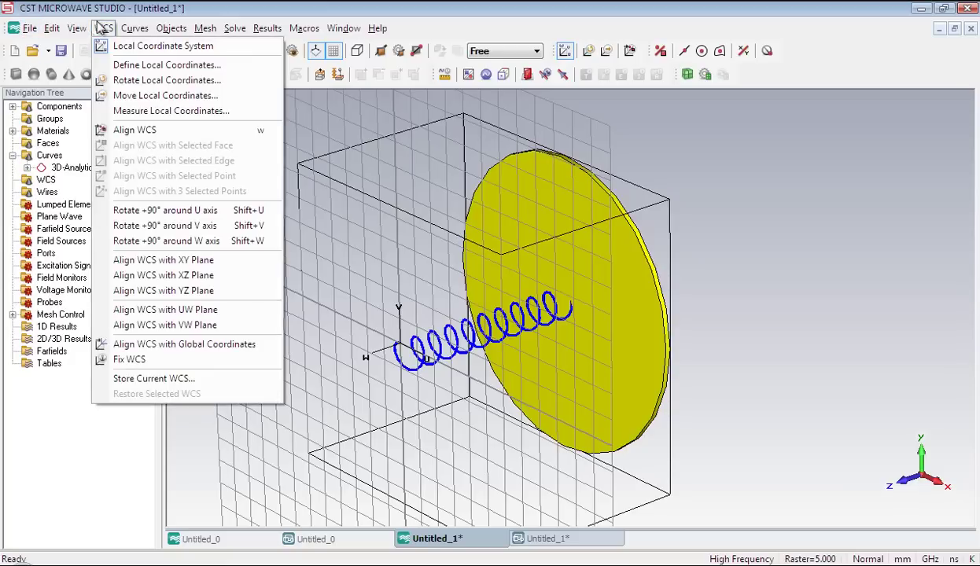
{"action": "left_click", "coordinate": [179, 226]}
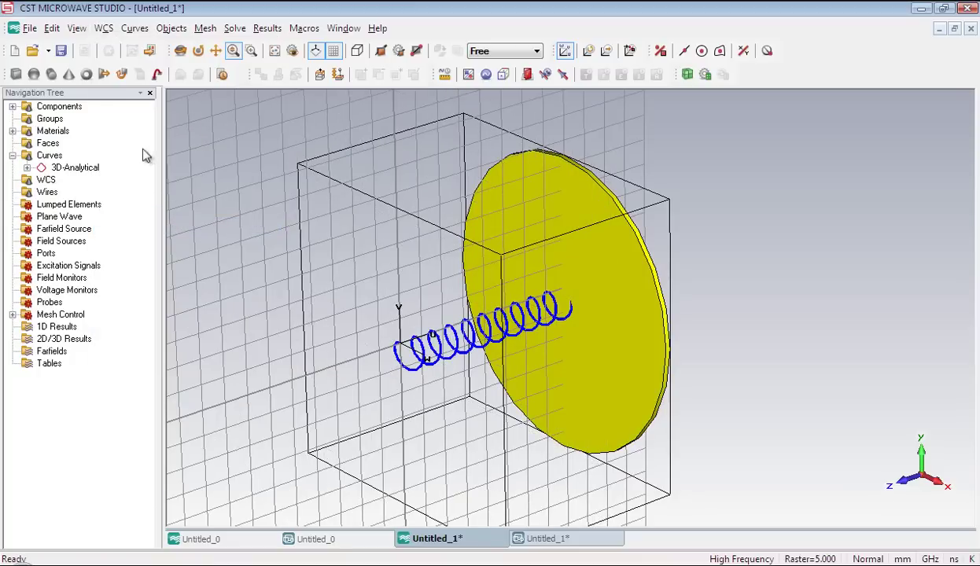
Step: Create curve1 and draw circle1 with radius 0.5 at the working origin
{"action": "left_click", "coordinate": [134, 28]}
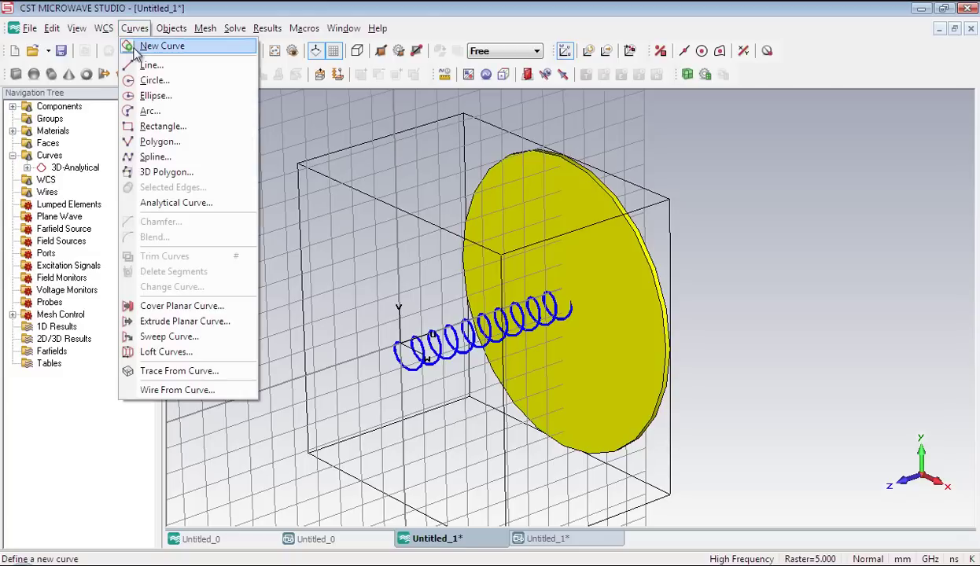
{"action": "left_click", "coordinate": [137, 49]}
{"action": "left_click", "coordinate": [135, 29]}
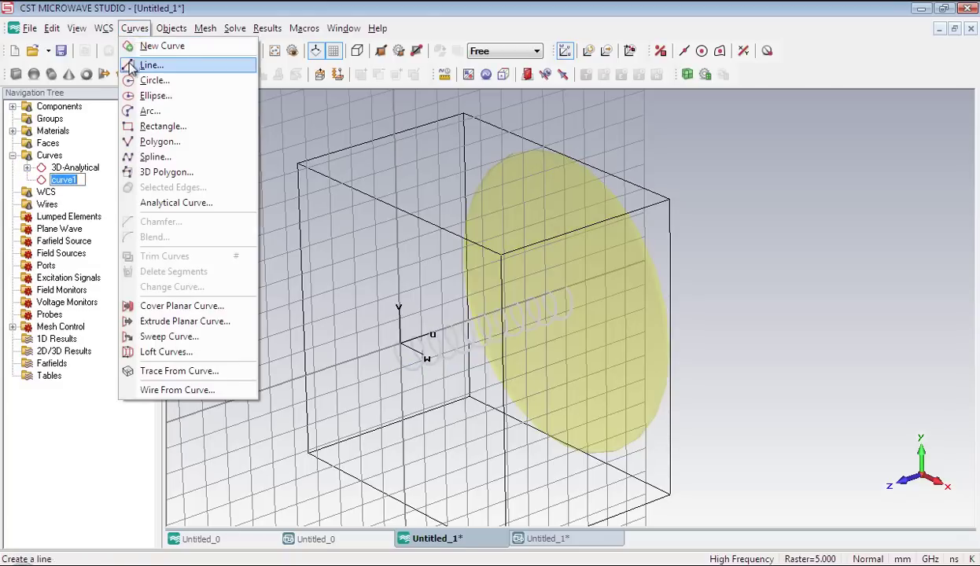
{"action": "left_click", "coordinate": [133, 80]}
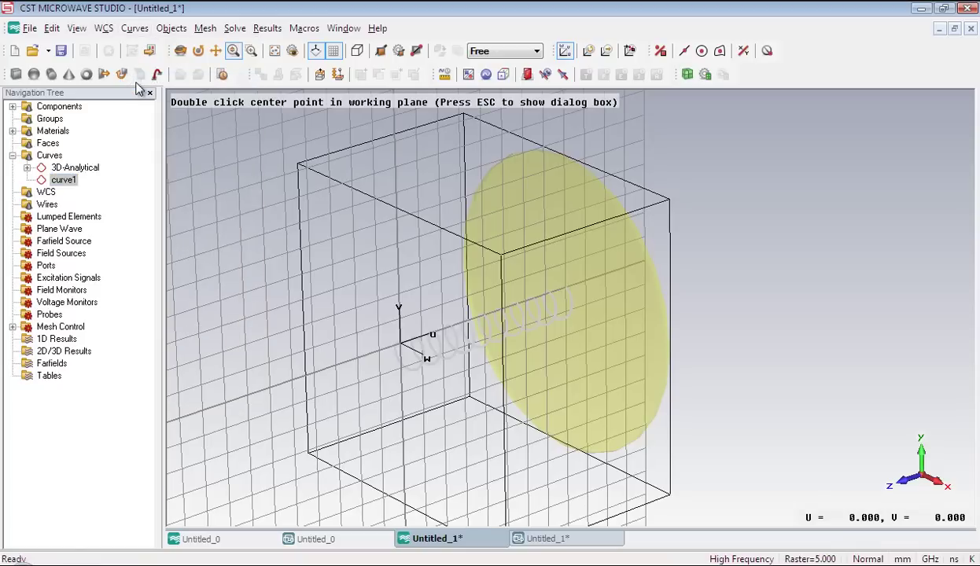
{"action": "key", "text": "Escape"}
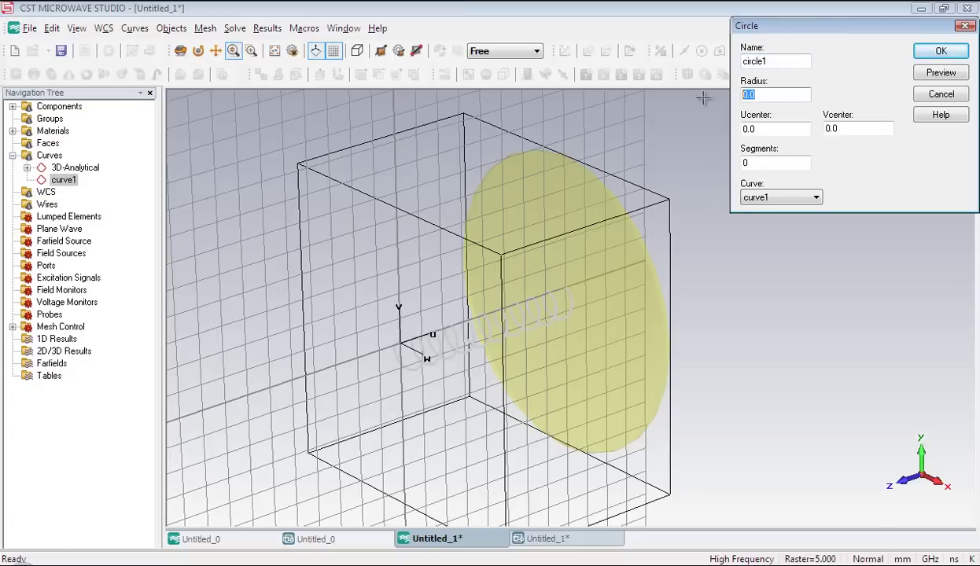
{"action": "type", "text": "0.5"}
{"action": "left_click", "coordinate": [940, 51]}
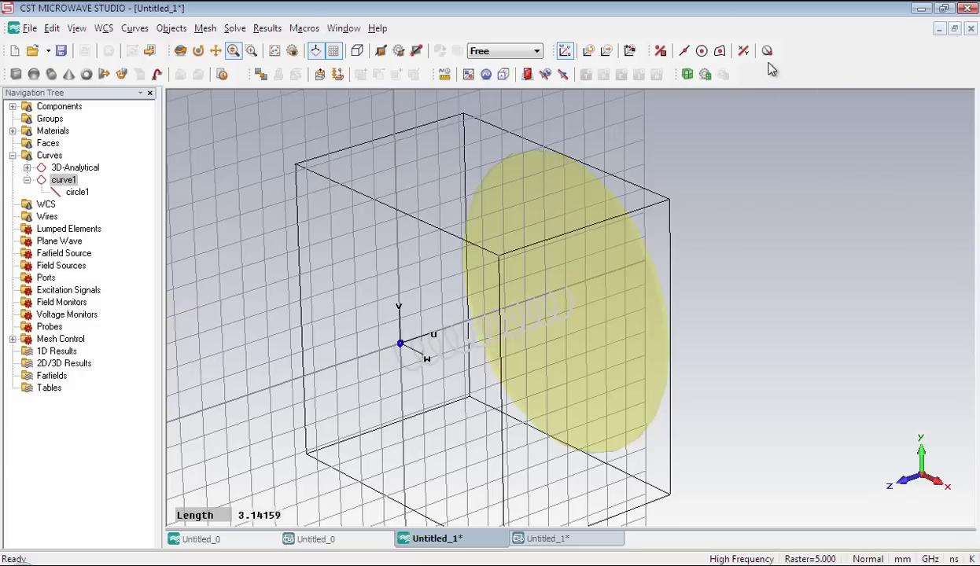
Step: Start Sweep Curve with circle1 as the profile and the helix as the path
{"action": "left_click", "coordinate": [136, 30]}
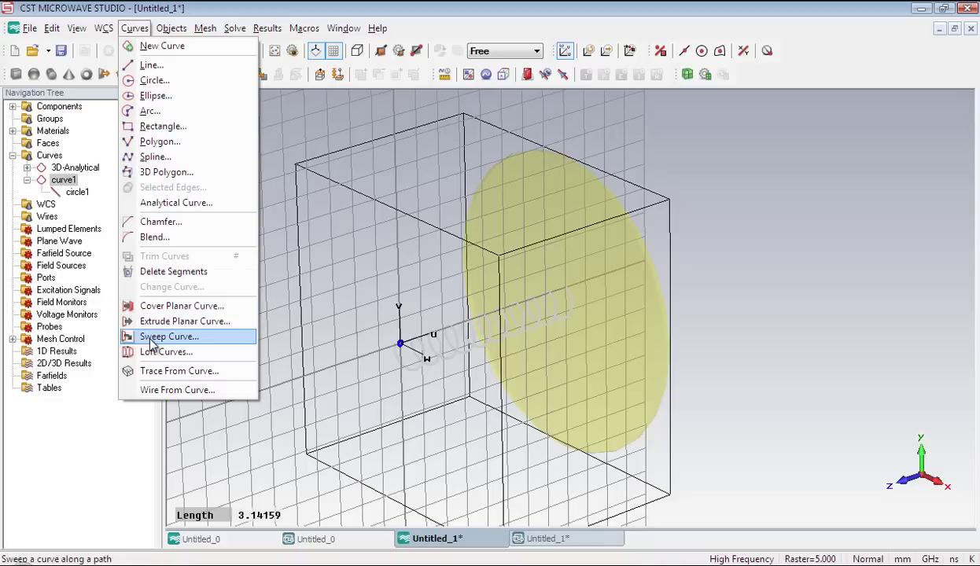
{"action": "left_click", "coordinate": [165, 337]}
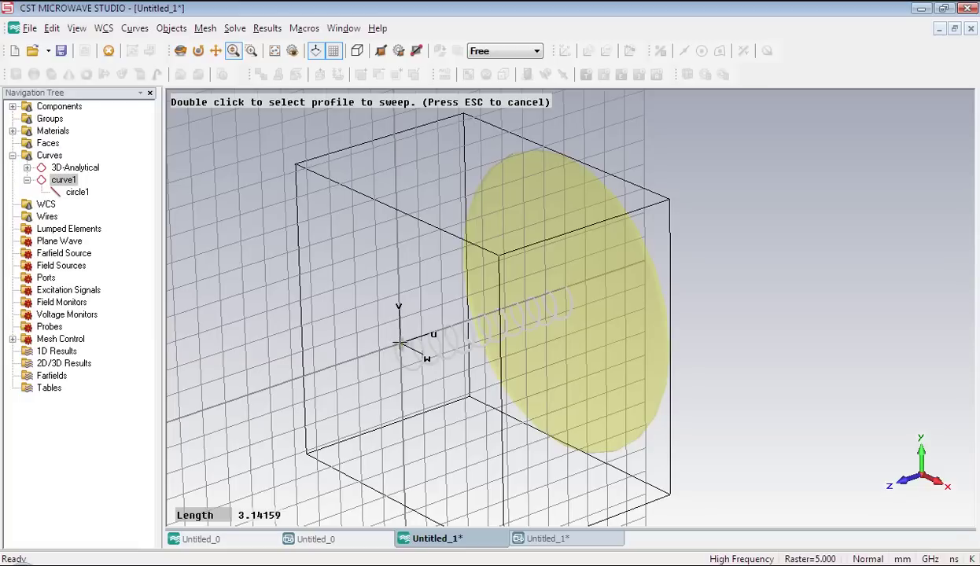
{"action": "double_click", "coordinate": [400, 344]}
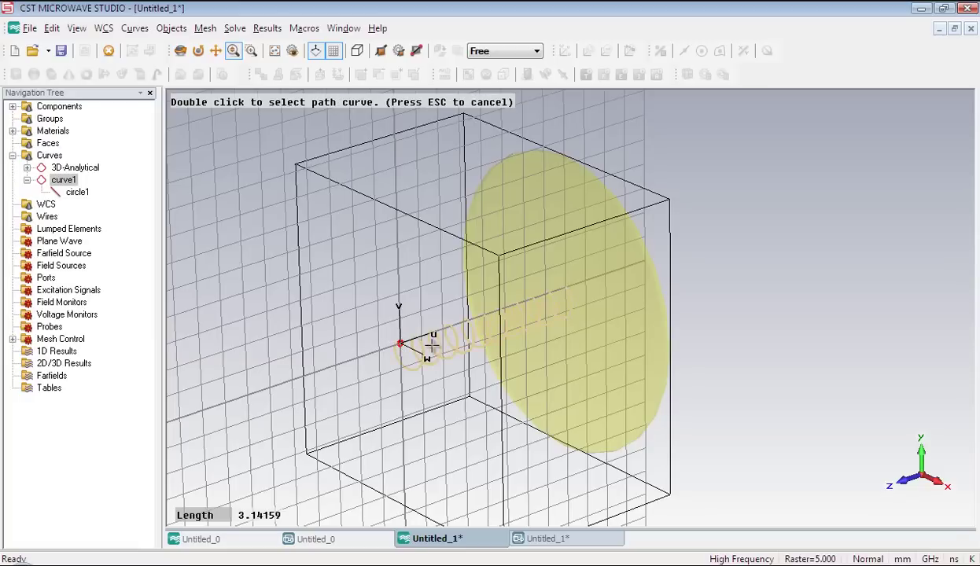
{"action": "double_click", "coordinate": [488, 339]}
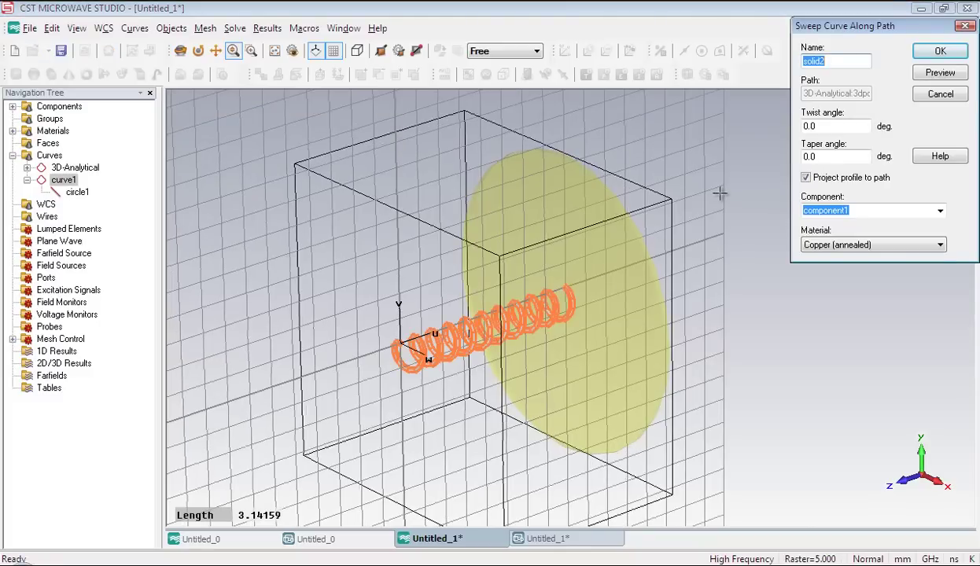
Step: Name the swept copper solid 'helix' and confirm the sweep
{"action": "type", "text": "helix"}
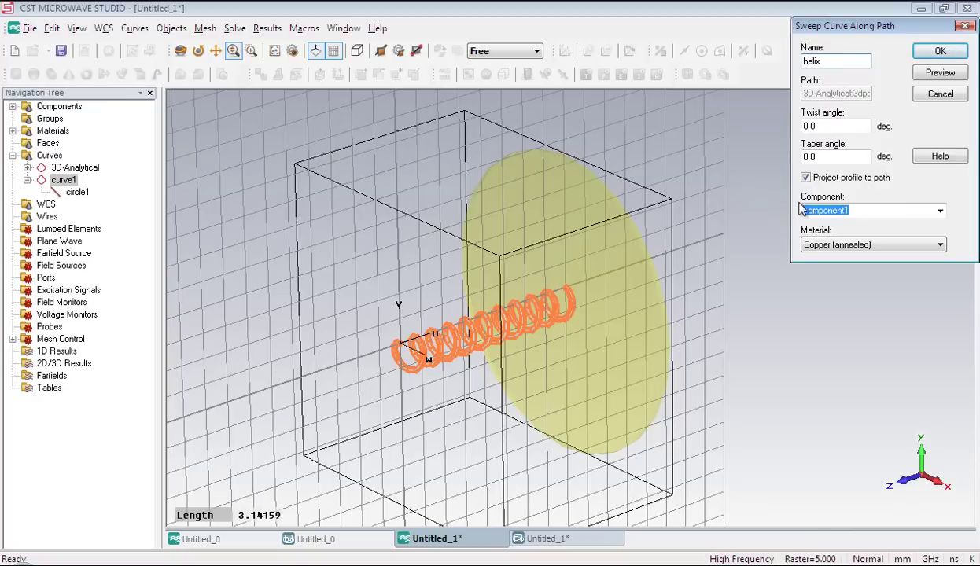
{"action": "left_click", "coordinate": [939, 51]}
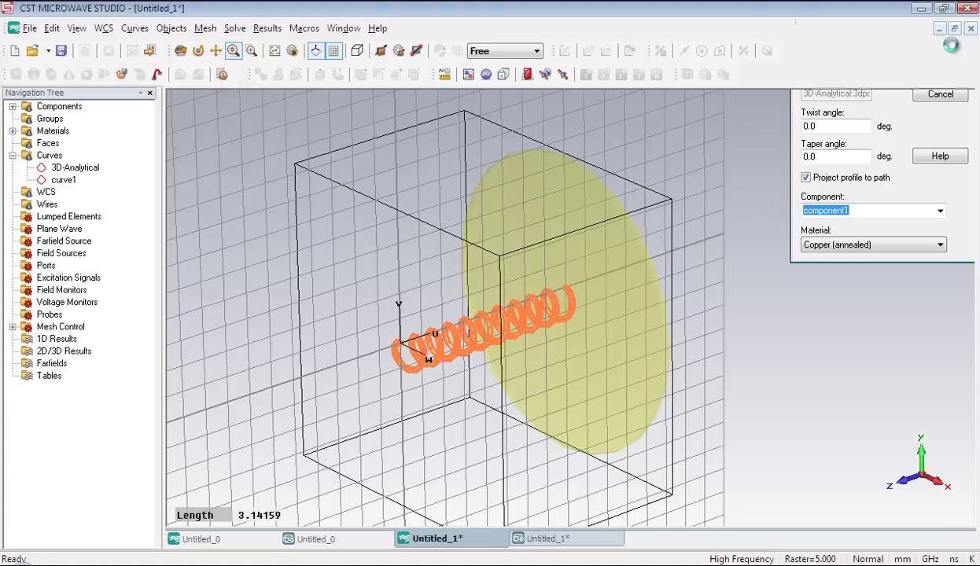